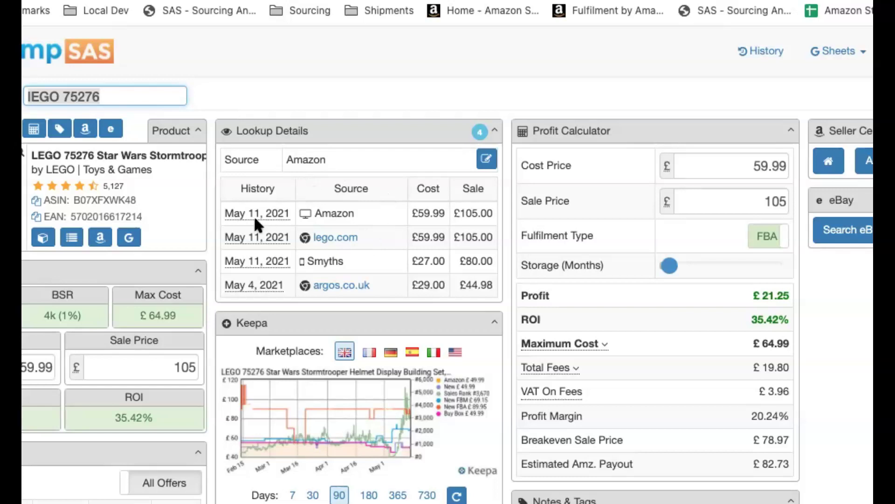
Bring up the John Lewis page for the LEGO Star Wars 75276 Stormtrooper Helmet
mouse_move(257, 227)
mouse_move(299, 213)
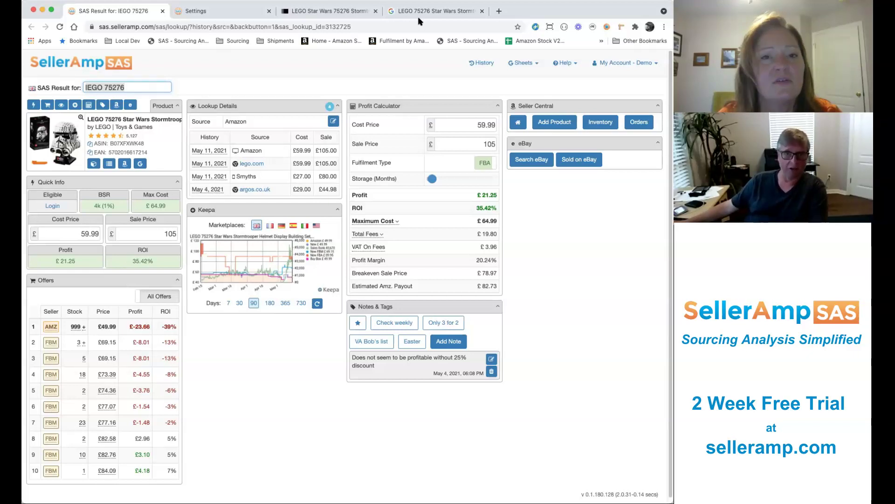
Run an SAS lookup on the John Lewis 'LEGO Star Wars 75276' title and pick the helmet match
left_click(327, 11)
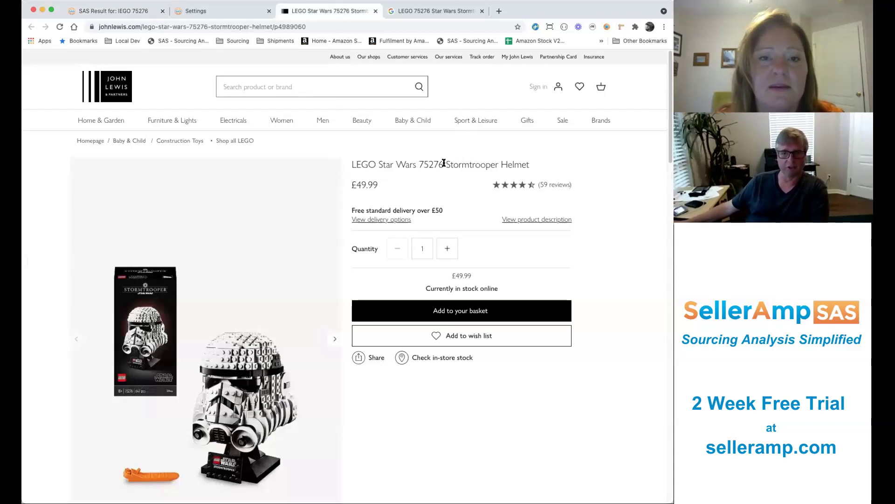
left_click_drag(444, 163, 341, 172)
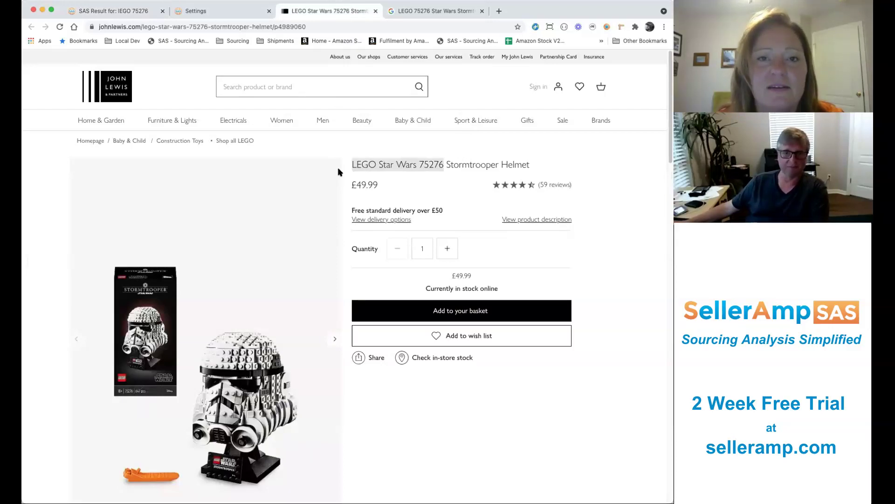
right_click(388, 167)
left_click(450, 222)
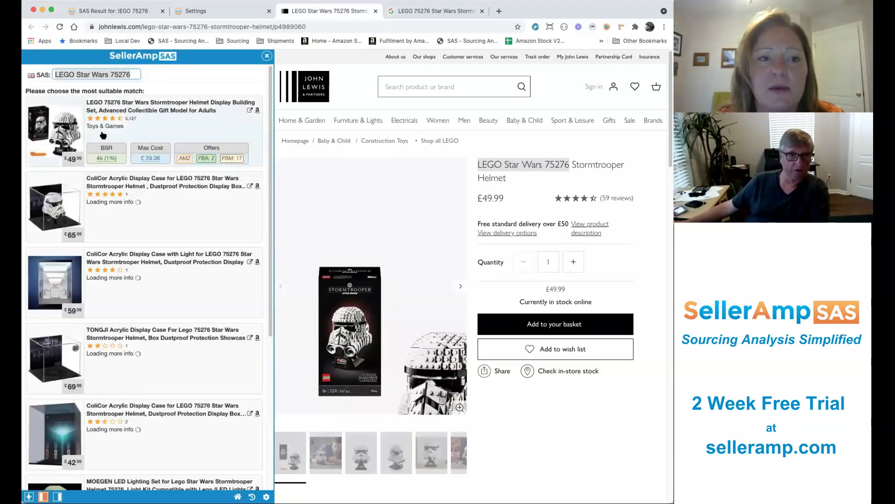
left_click(163, 111)
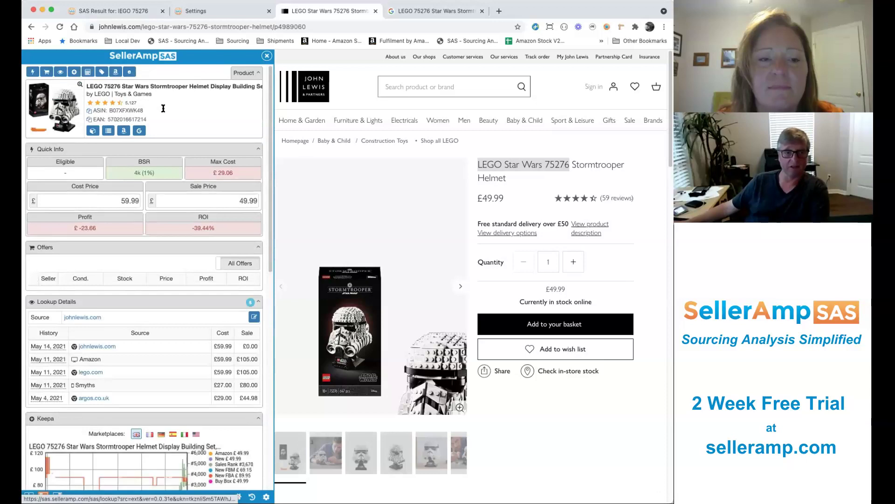
scroll(65, 196, "down", 1)
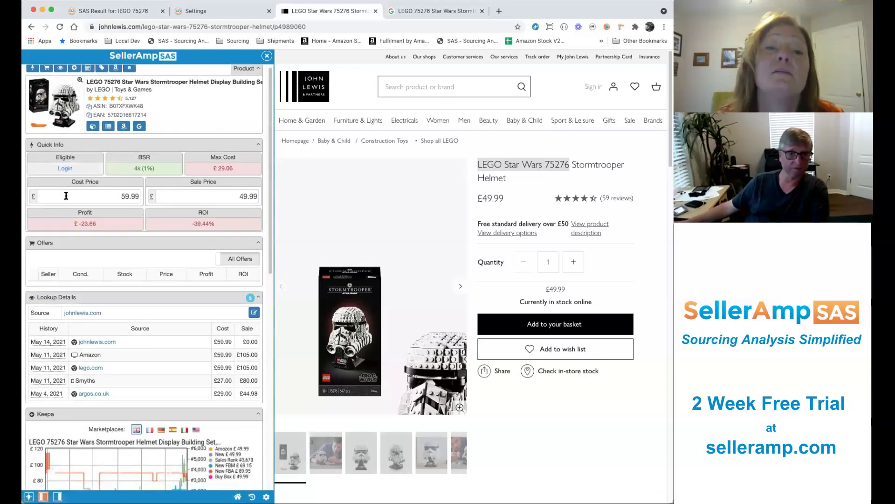
scroll(66, 196, "down", 5)
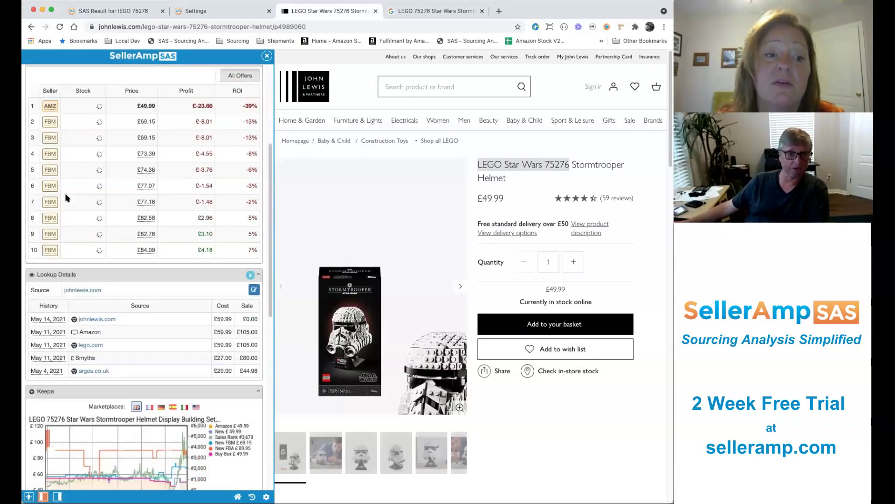
scroll(67, 199, "down", 6)
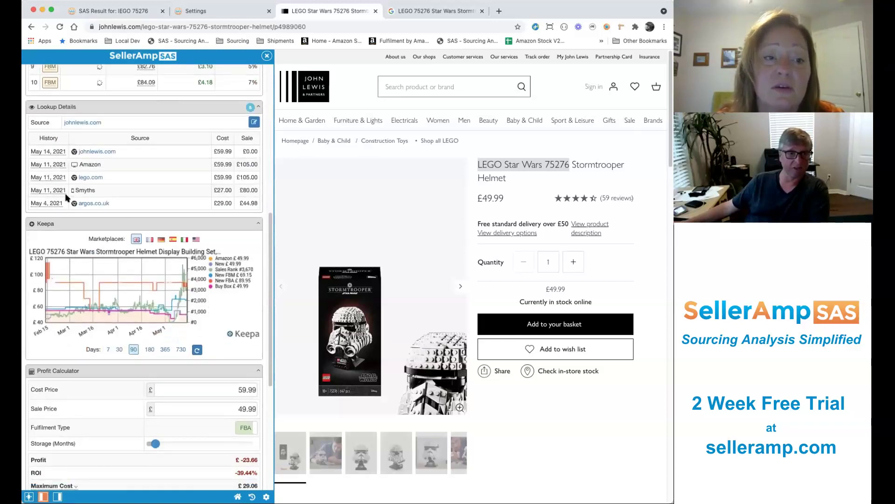
scroll(66, 197, "down", 1)
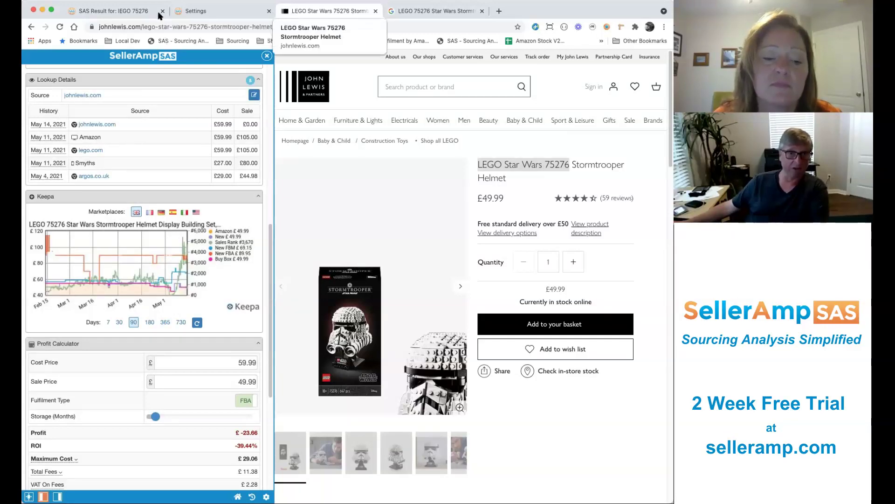
Back on the John Lewis page, scroll the sidebar through Quick Info, Offers and Lookup Details
left_click(118, 13)
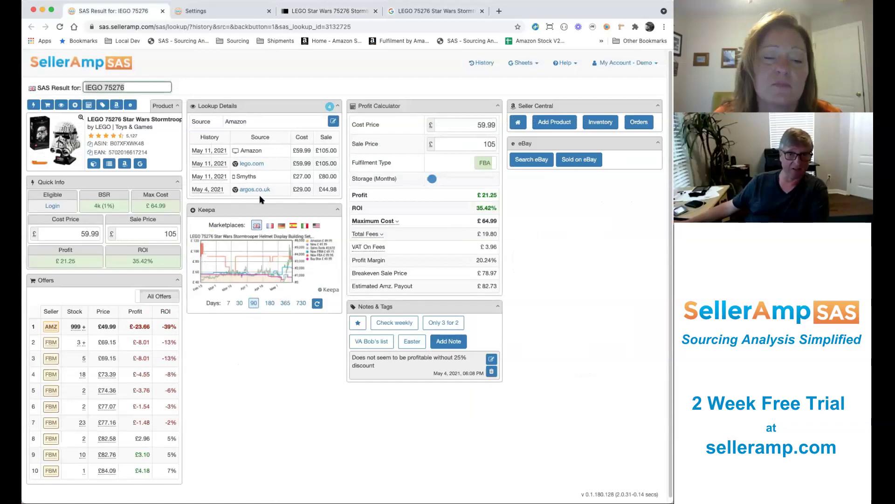
left_click(312, 14)
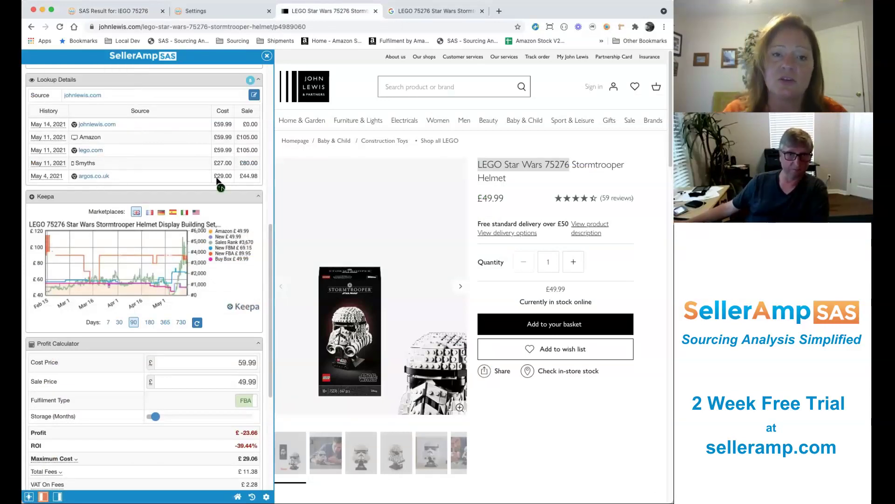
scroll(150, 157, "up", 5)
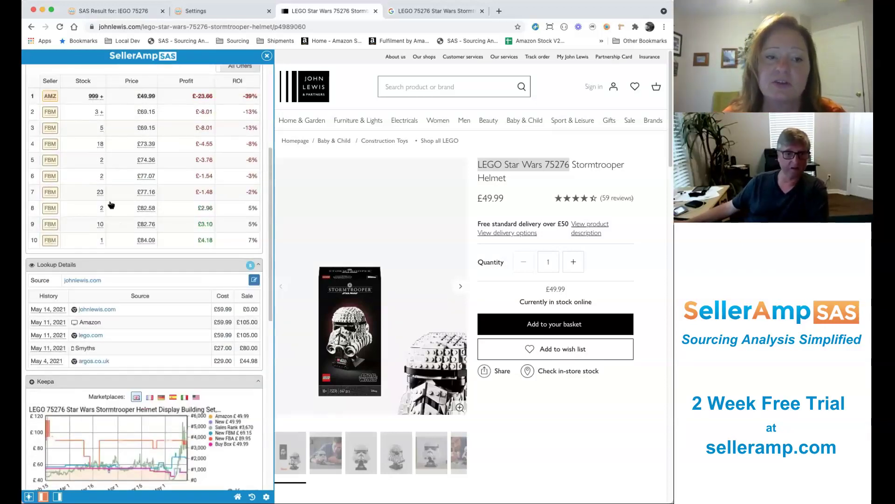
scroll(186, 288, "up", 8)
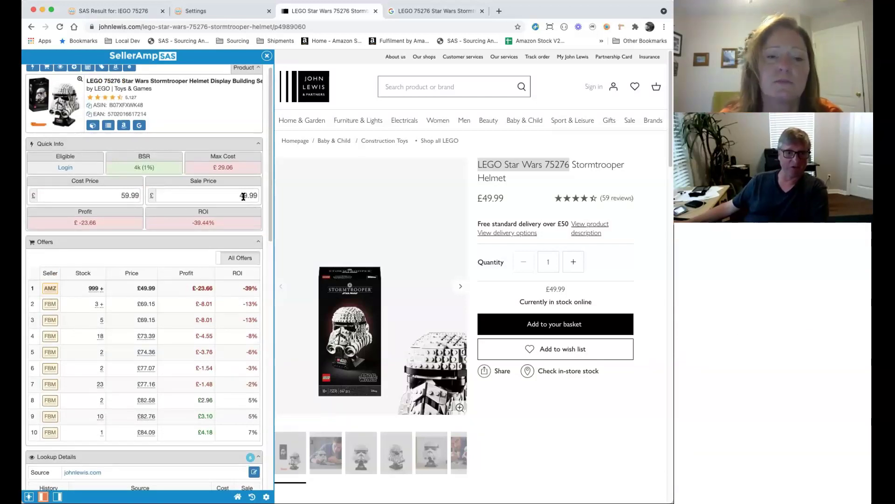
scroll(145, 269, "down", 3)
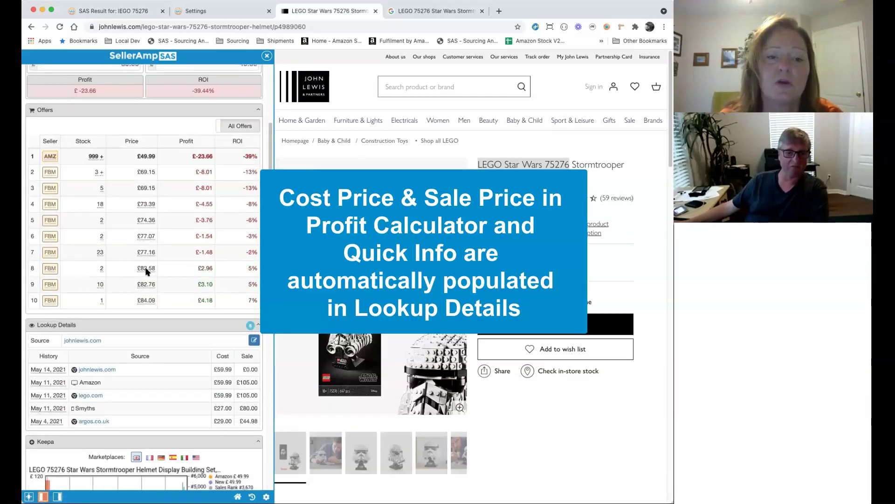
scroll(234, 303, "up", 1)
scroll(235, 238, "up", 5)
scroll(228, 288, "down", 2)
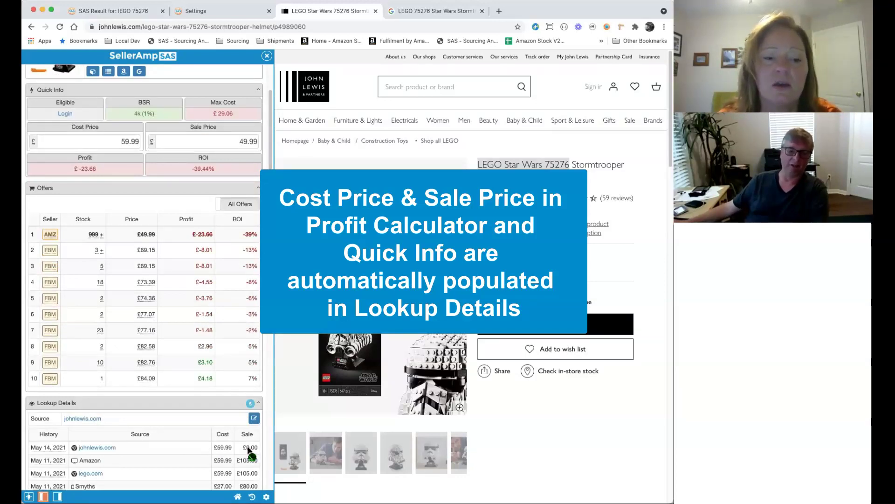
scroll(249, 451, "down", 2)
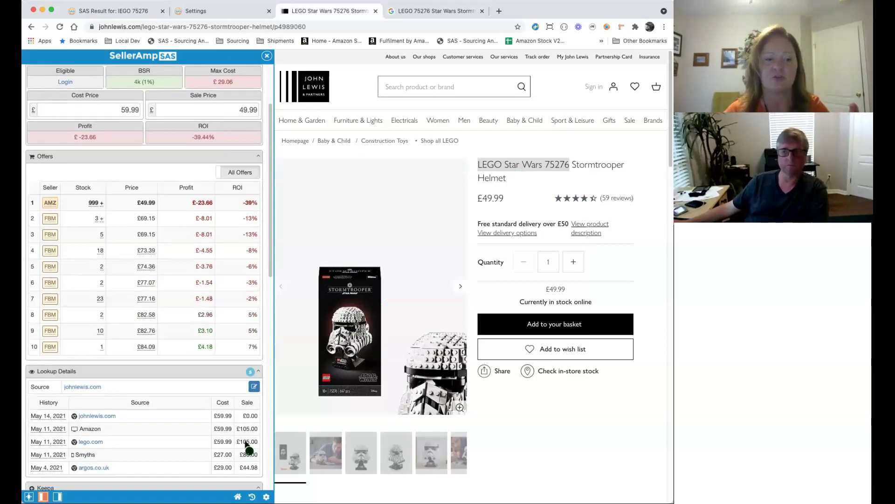
scroll(237, 437, "down", 1)
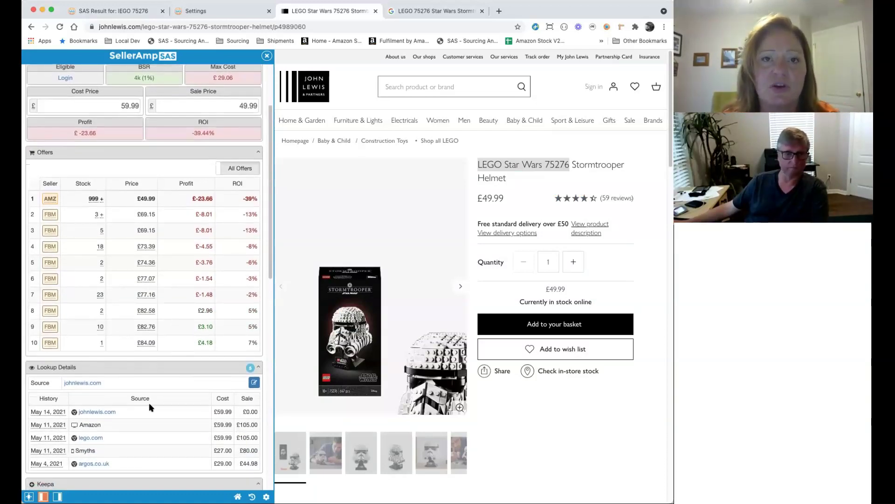
scroll(148, 415, "down", 2)
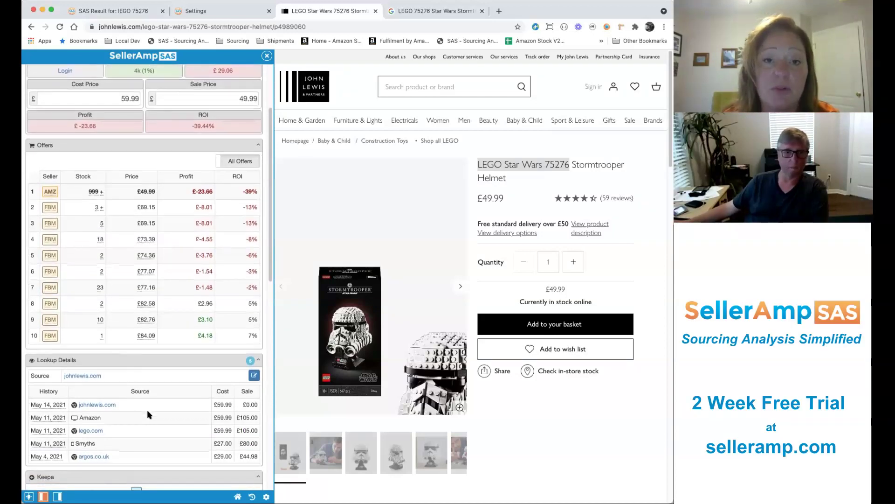
scroll(148, 414, "up", 2)
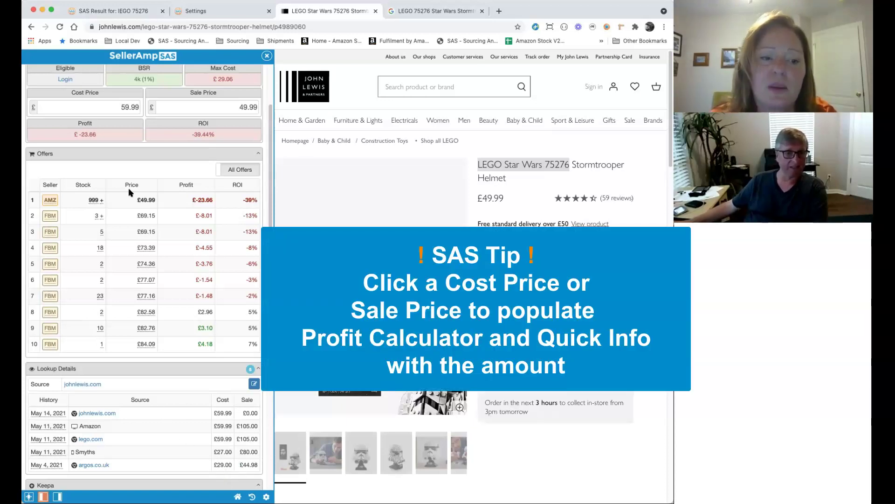
left_click(147, 248)
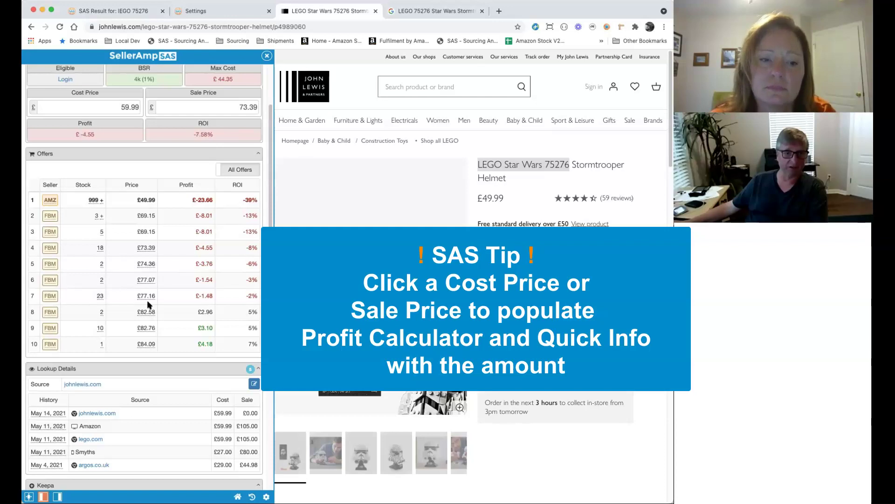
scroll(147, 303, "down", 1)
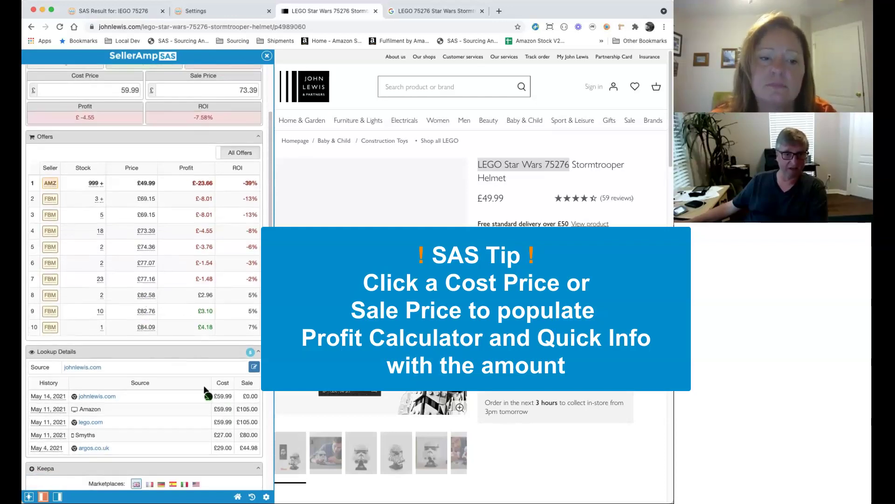
left_click(252, 410)
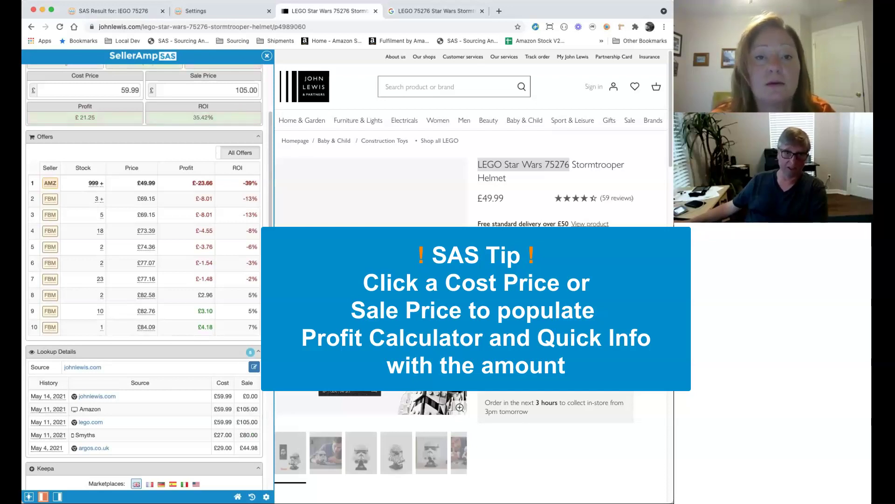
left_click(251, 435)
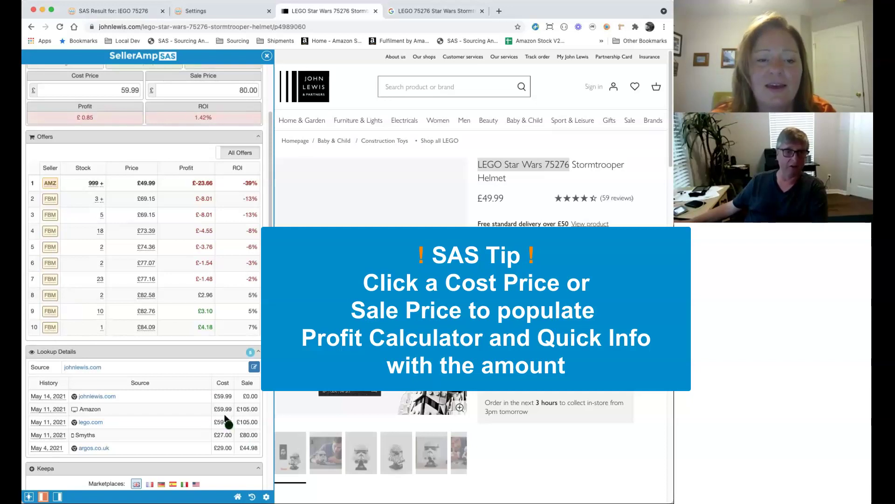
left_click(223, 436)
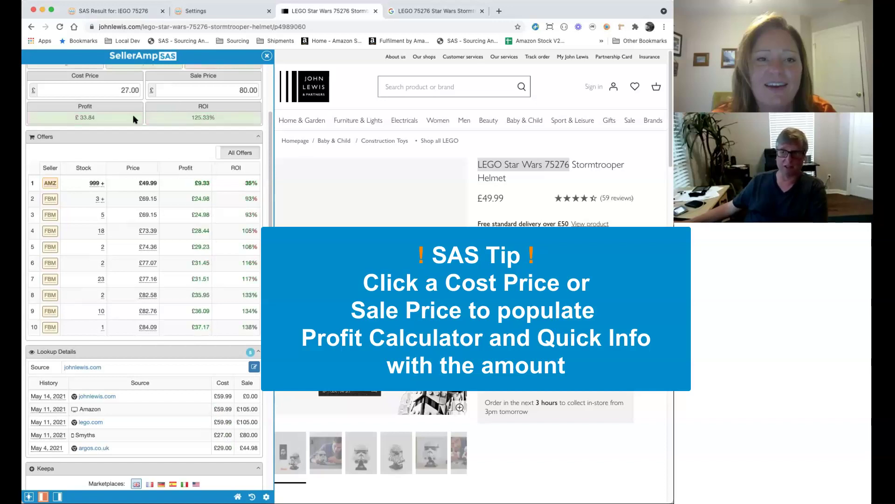
left_click(249, 422)
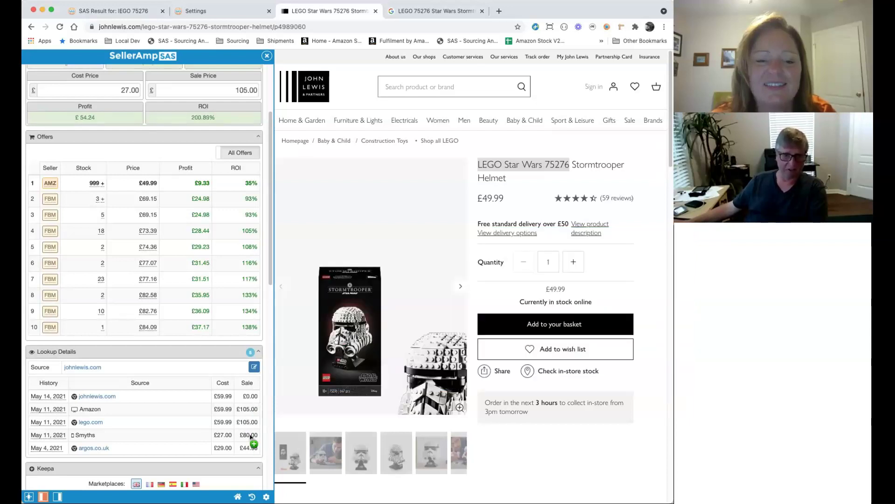
left_click(251, 435)
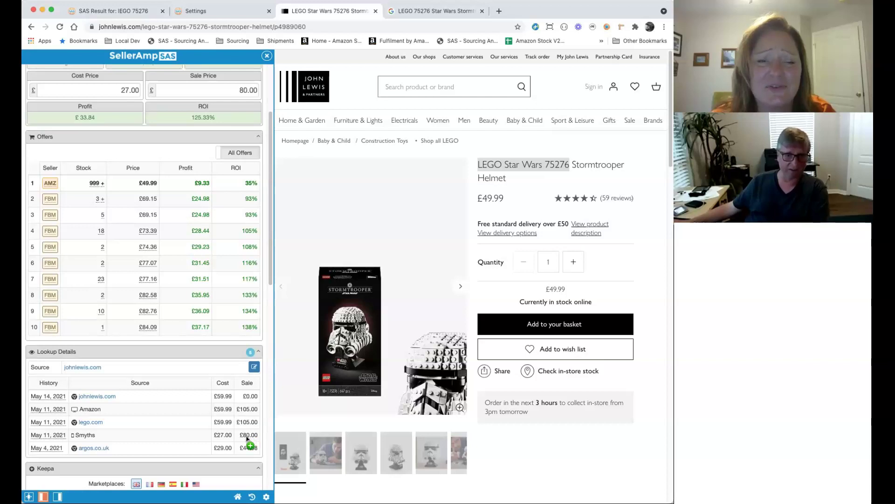
left_click(224, 447)
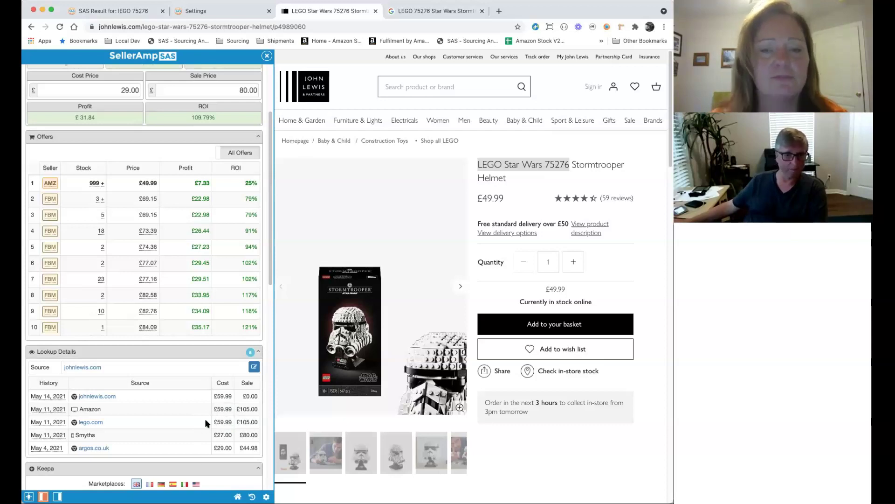
scroll(204, 426, "down", 1)
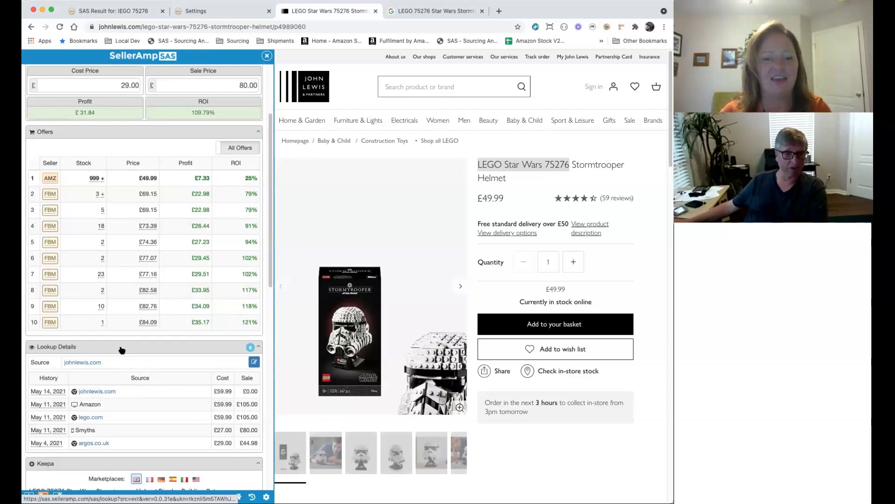
Replace the johnlewis.com lookup source with 'Tesco' and save it
left_click(255, 362)
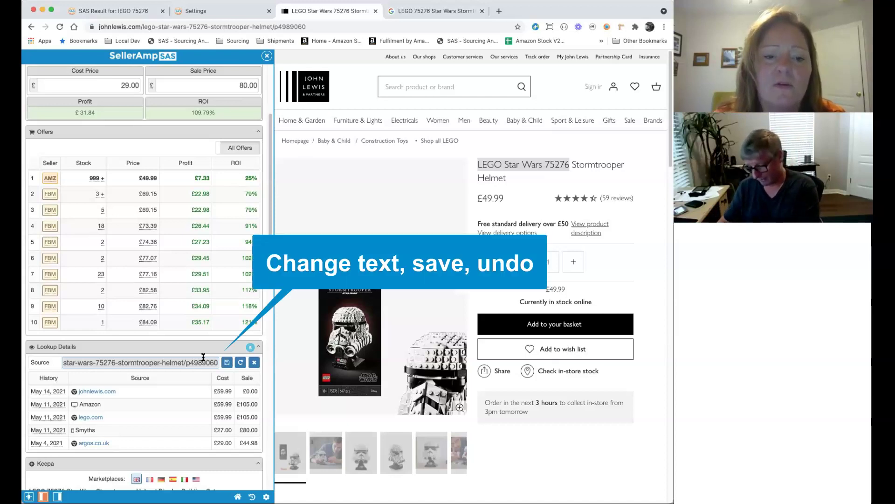
type("Tesco")
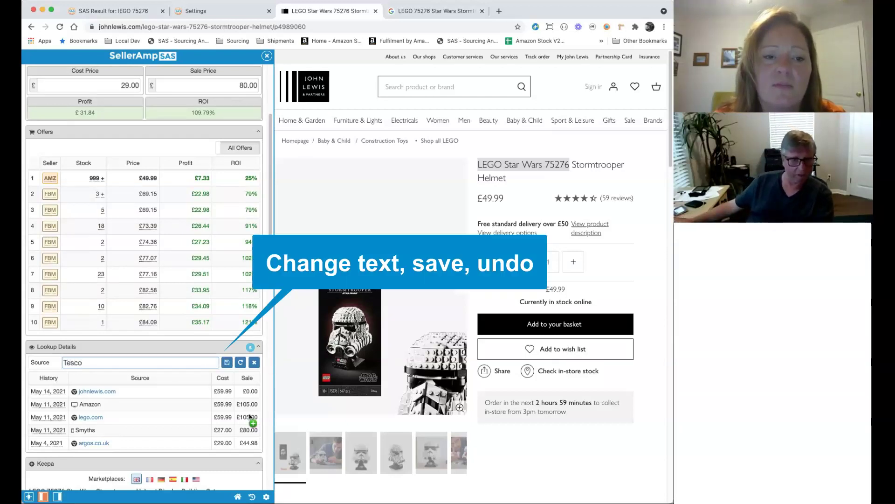
left_click(227, 363)
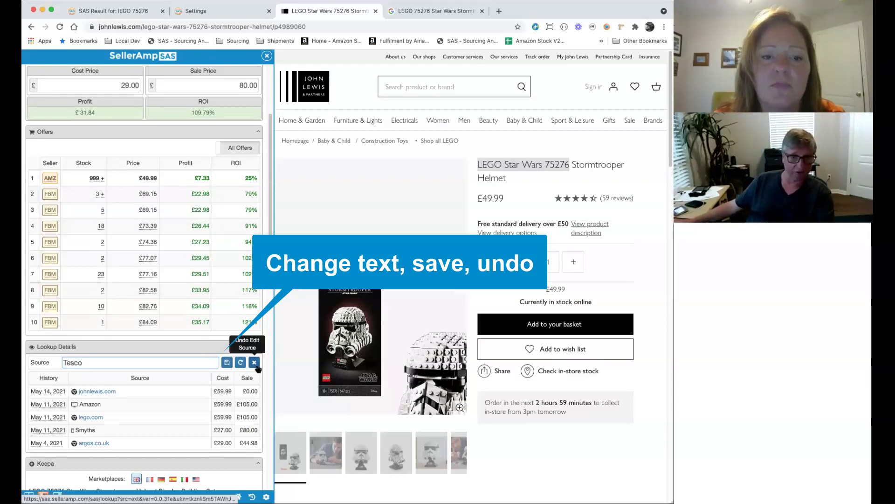
left_click(228, 364)
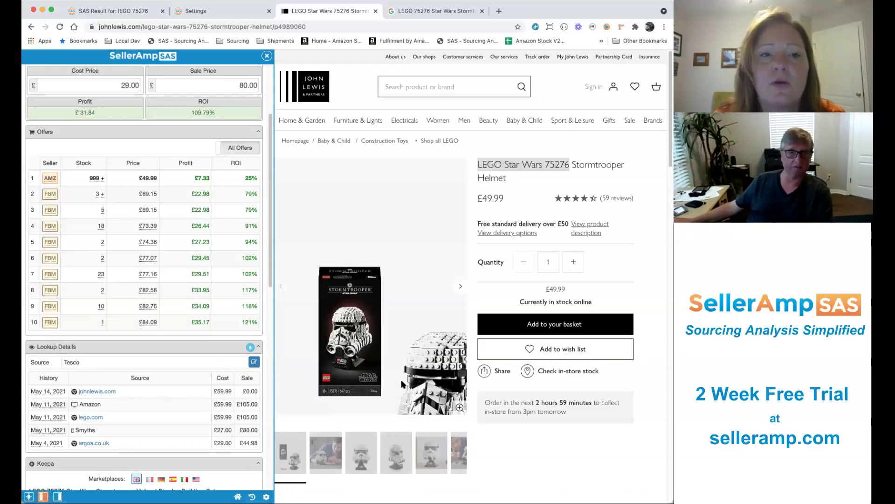
Rerun the SAS lookup on the selected 75276 title and open the Stormtrooper Helmet match
scroll(449, 208, "down", 1)
scroll(460, 238, "up", 1)
right_click(519, 166)
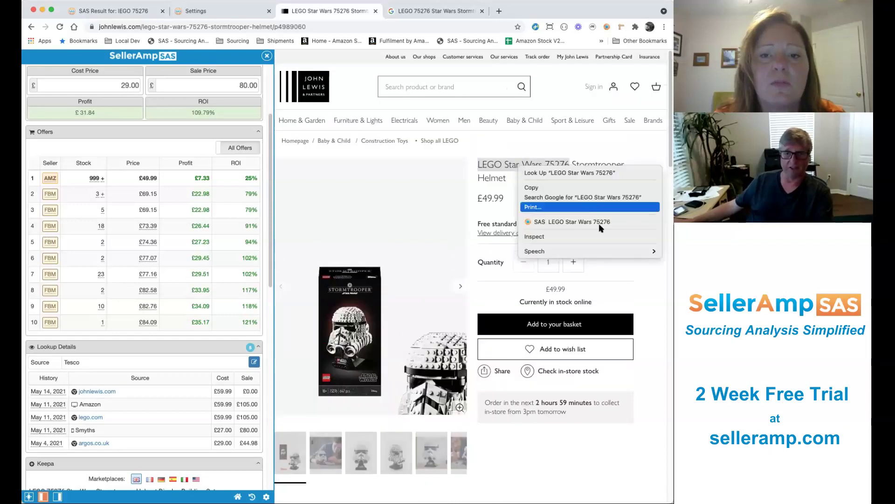
left_click(572, 222)
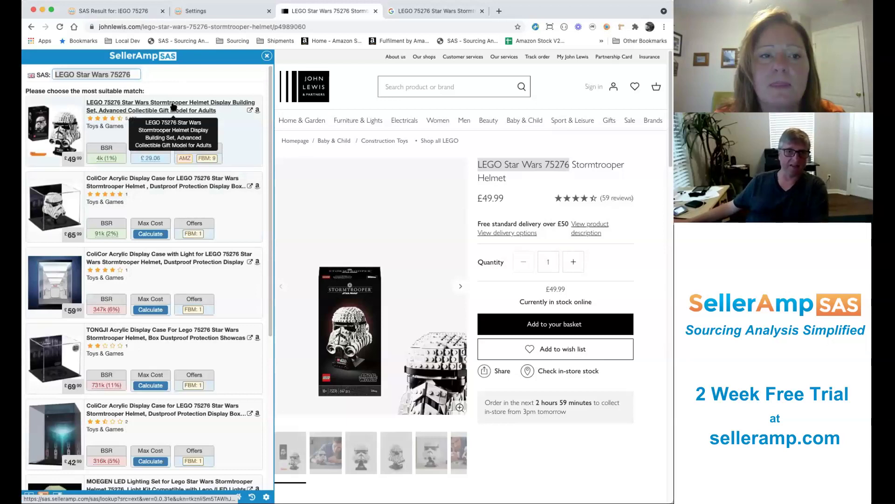
left_click(173, 107)
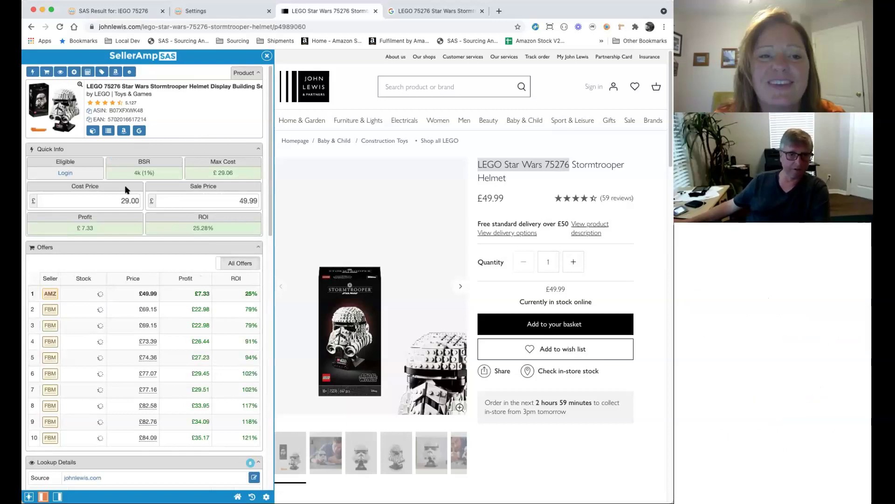
Scroll down to Lookup Details and make the new lookup's John Lewis source editable
scroll(116, 200, "down", 7)
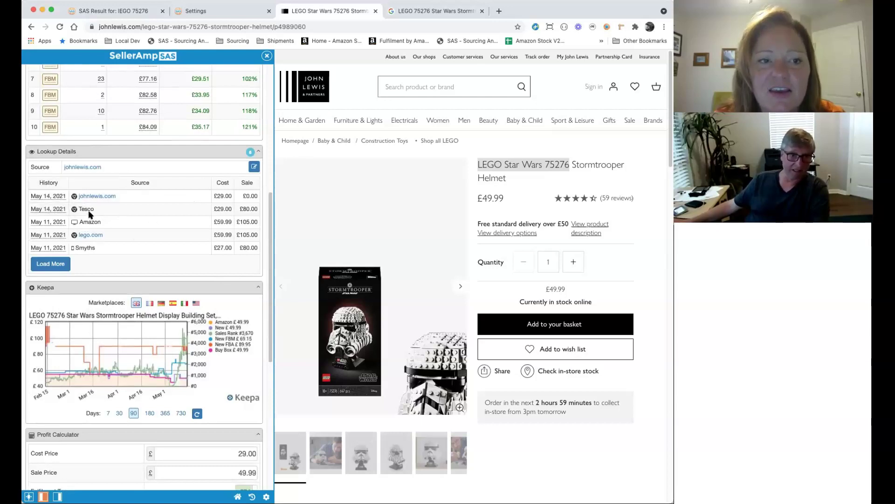
left_click(254, 167)
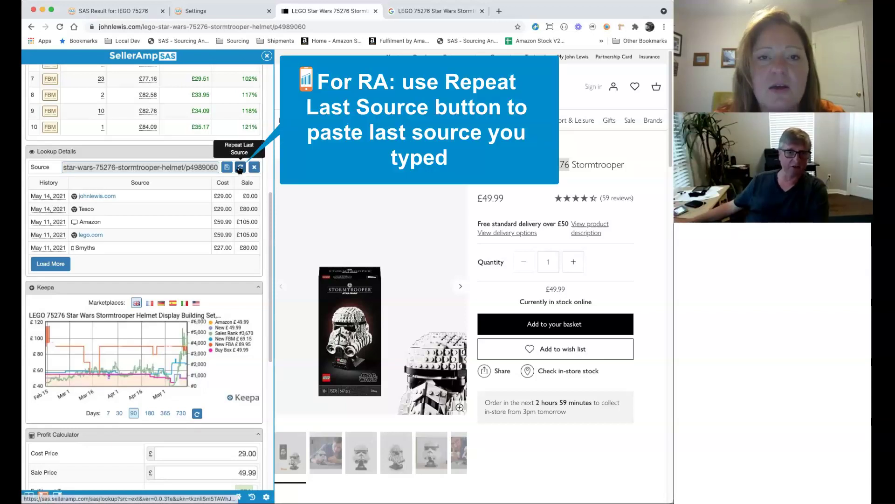
Fill in Tesco as the source using Repeat Last Source
left_click(239, 168)
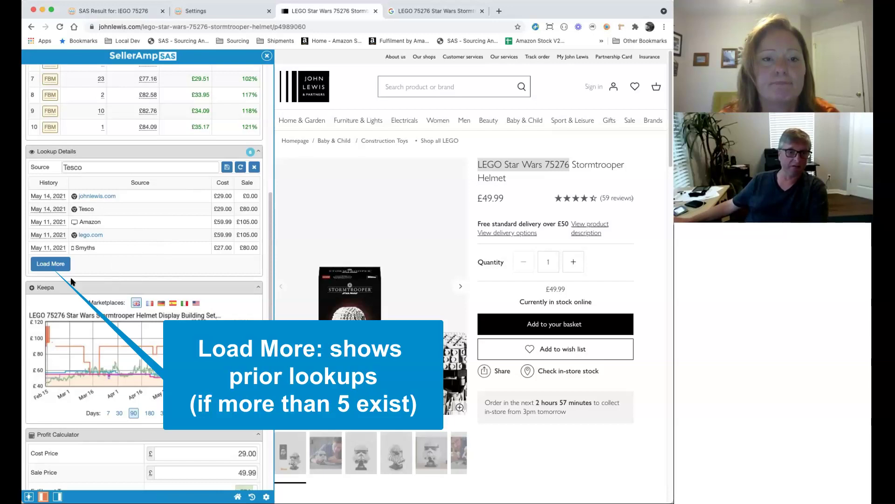
Load more history to reveal the argos.co.uk entry from May 4, 2021
left_click(60, 265)
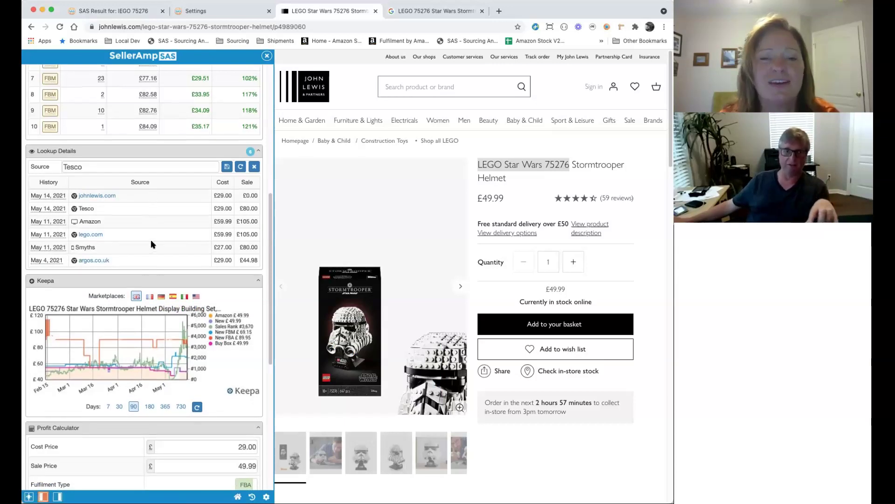
Run an SAS lookup on the Millennium Falcon 75192 link under Customers also viewed
scroll(397, 219, "down", 3)
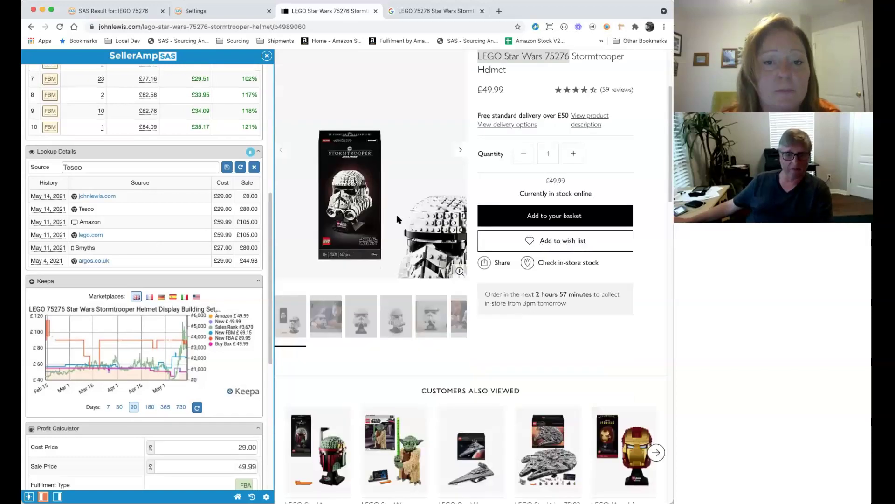
scroll(397, 220, "down", 4)
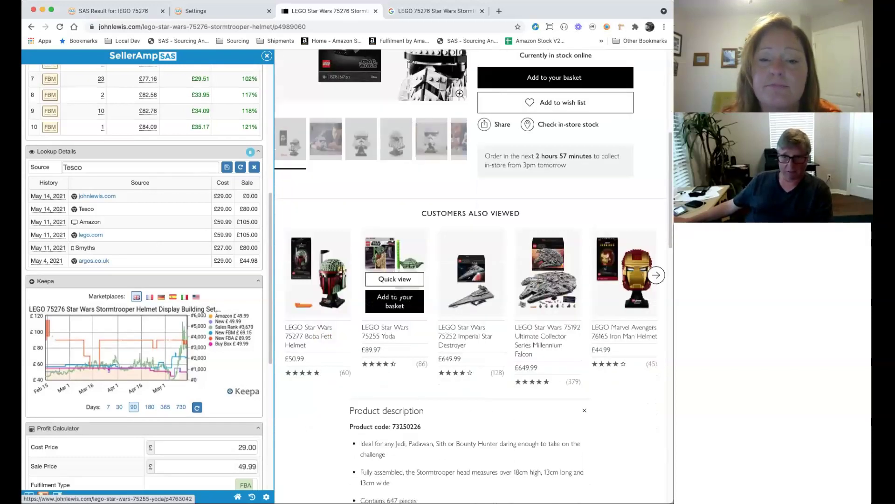
right_click(541, 339)
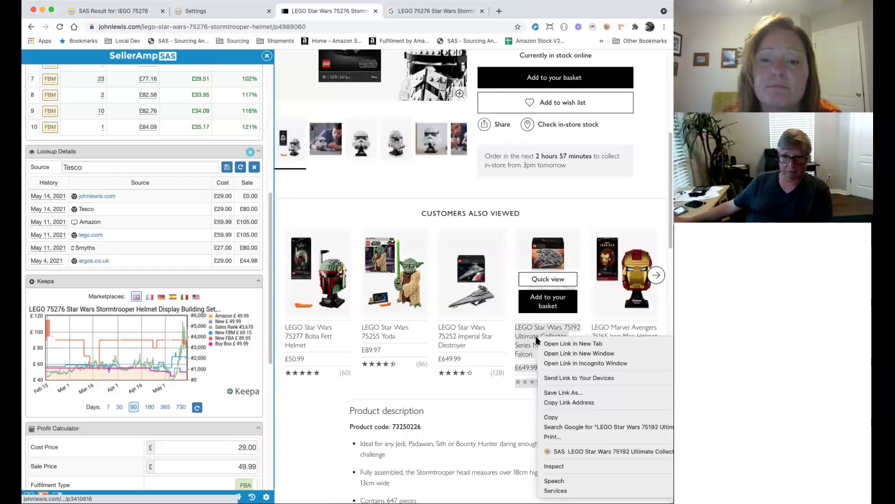
left_click(634, 451)
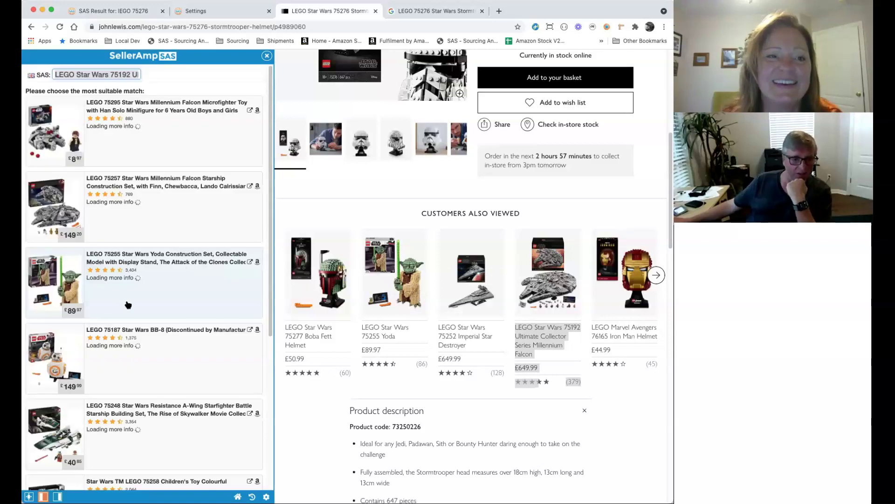
scroll(128, 304, "down", 3)
scroll(127, 303, "down", 2)
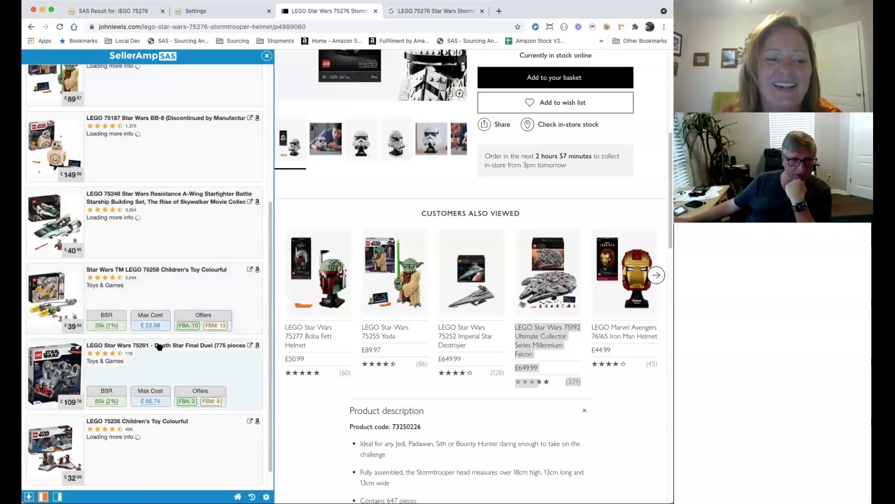
Open the Death Star Final Duel 75291 result and review its £95.12 profit details
left_click(159, 345)
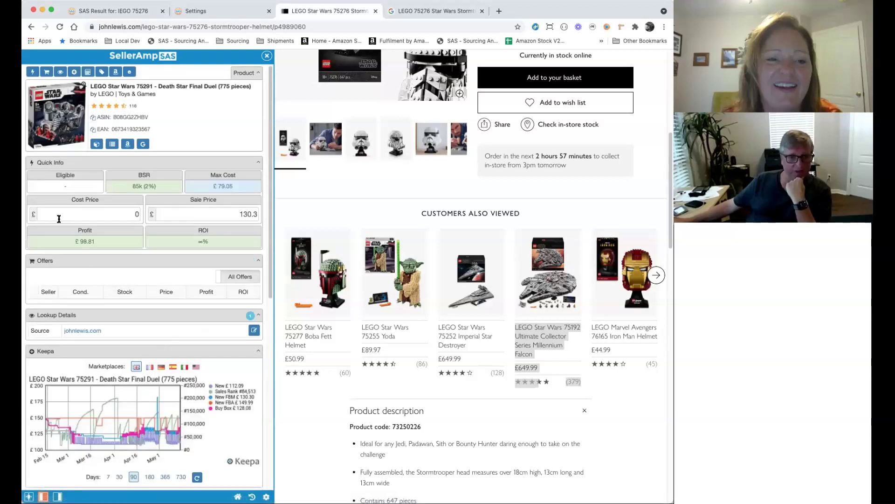
scroll(154, 310, "down", 1)
scroll(152, 303, "down", 3)
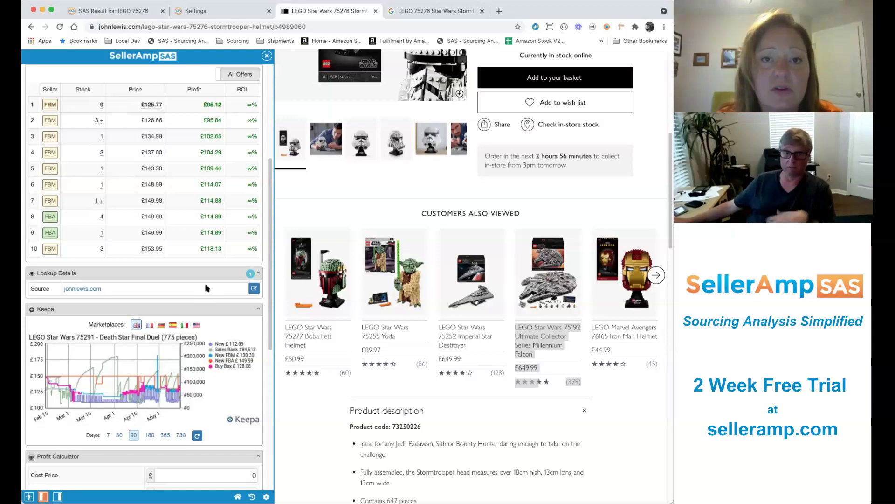
scroll(204, 284, "down", 1)
scroll(204, 283, "down", 1)
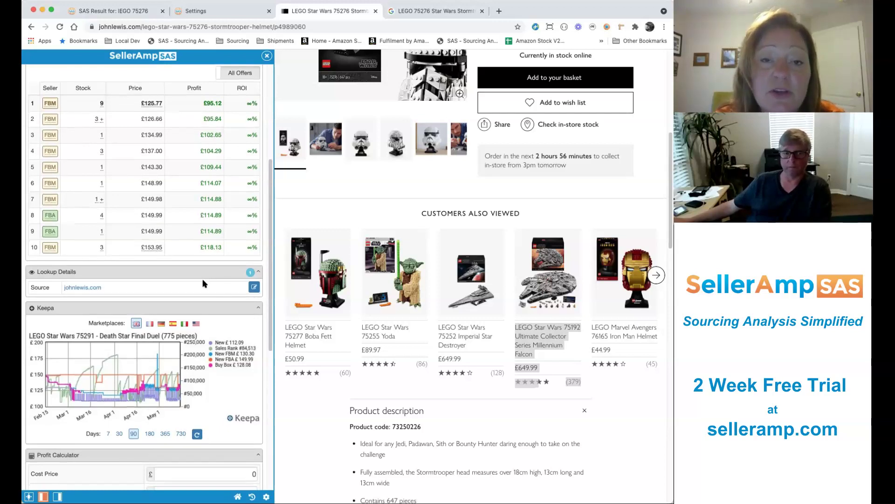
scroll(204, 284, "up", 2)
scroll(204, 283, "down", 1)
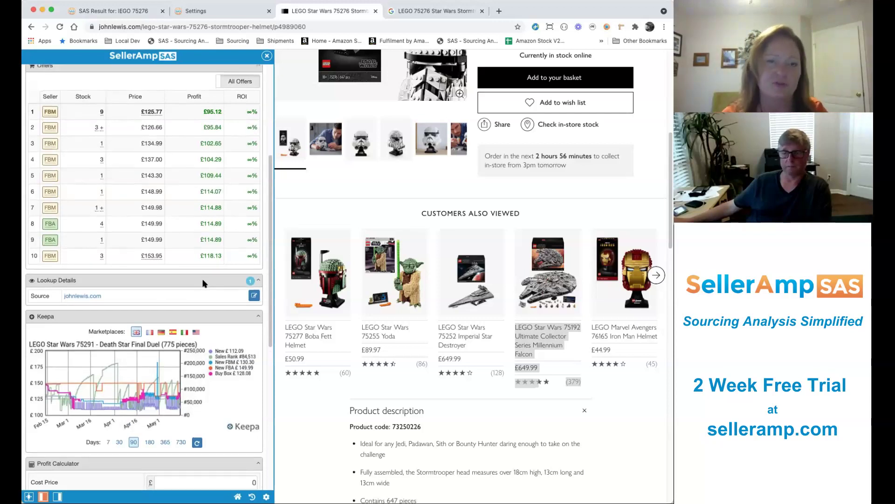
scroll(204, 284, "up", 1)
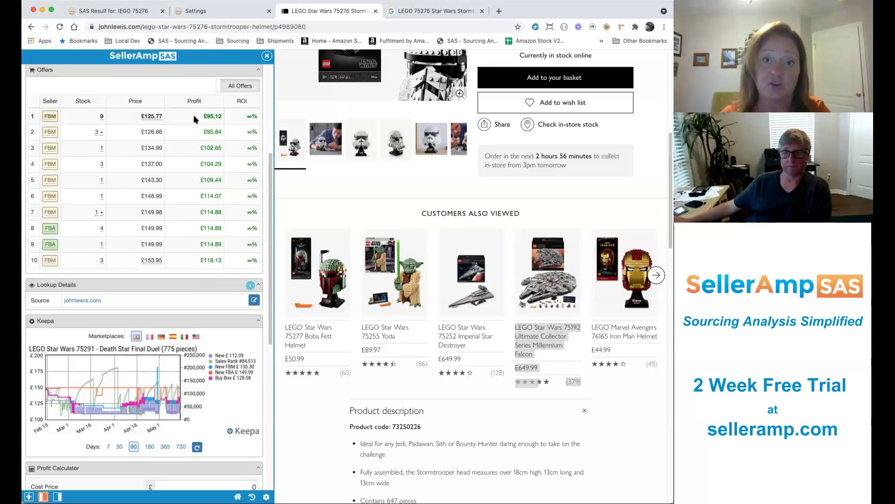
Go to the SAS Result page and open its History list of past lookups
left_click(111, 12)
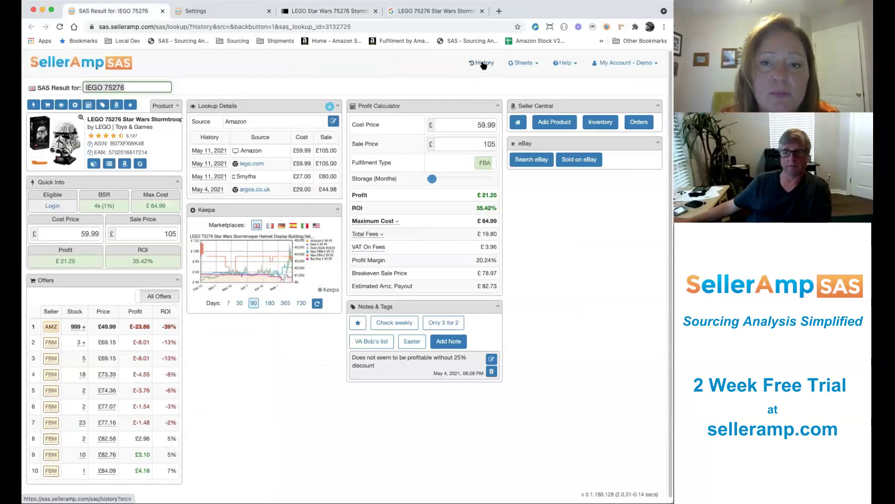
left_click(484, 65)
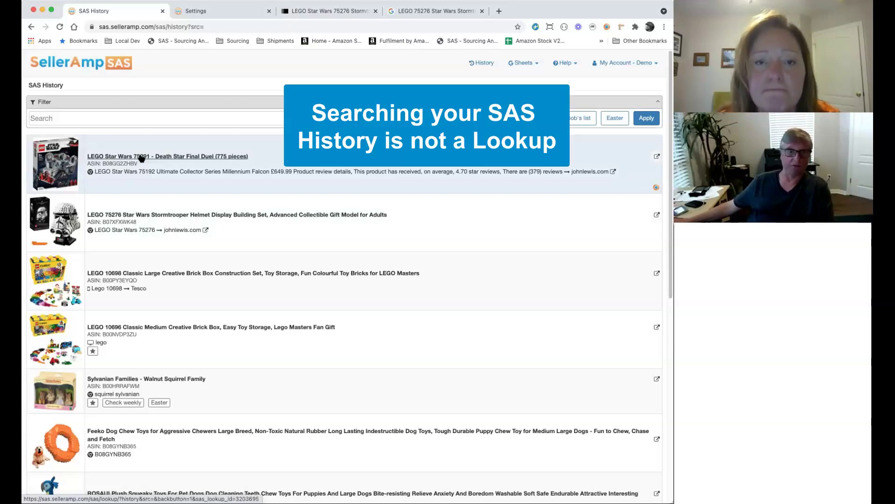
Reopen the Death Star Final Duel 75291 lookup, the first History item, as a full result
left_click(141, 159)
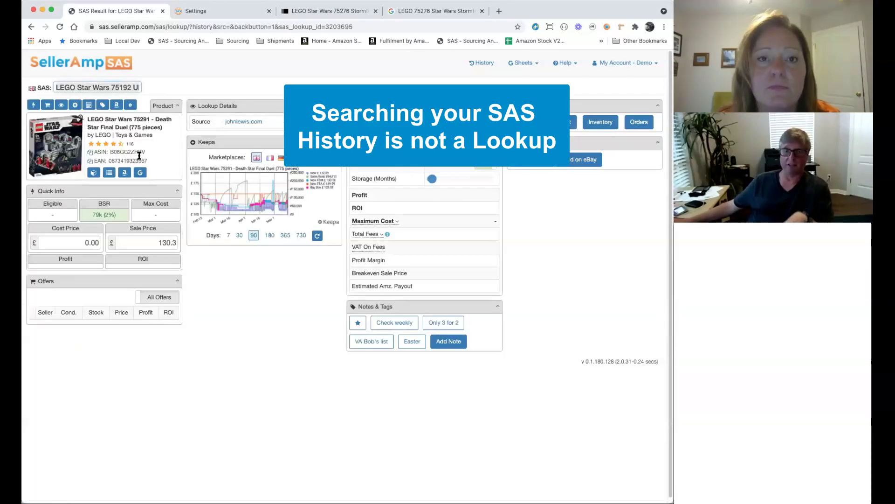